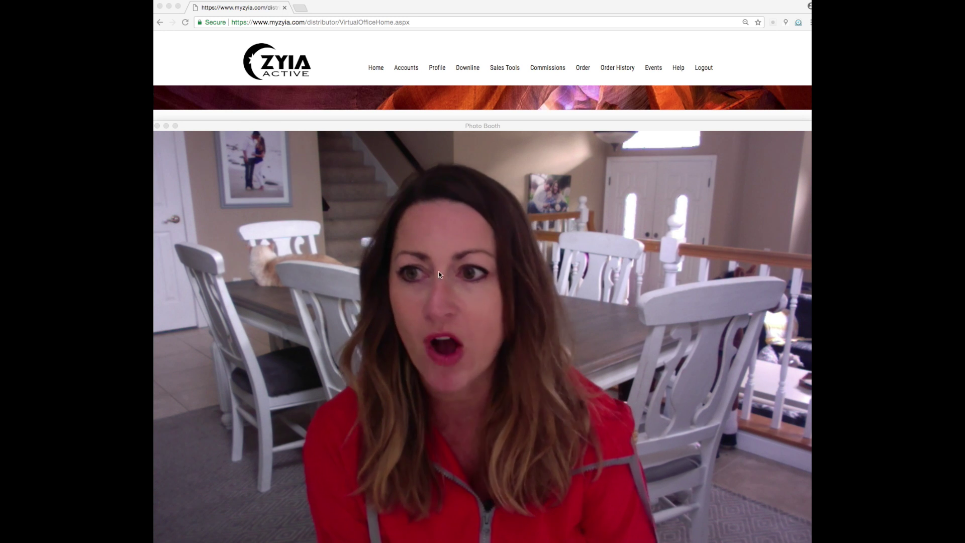
Step: Open the My Events page to list existing past and upcoming parties
drag(154, 121, 543, 383)
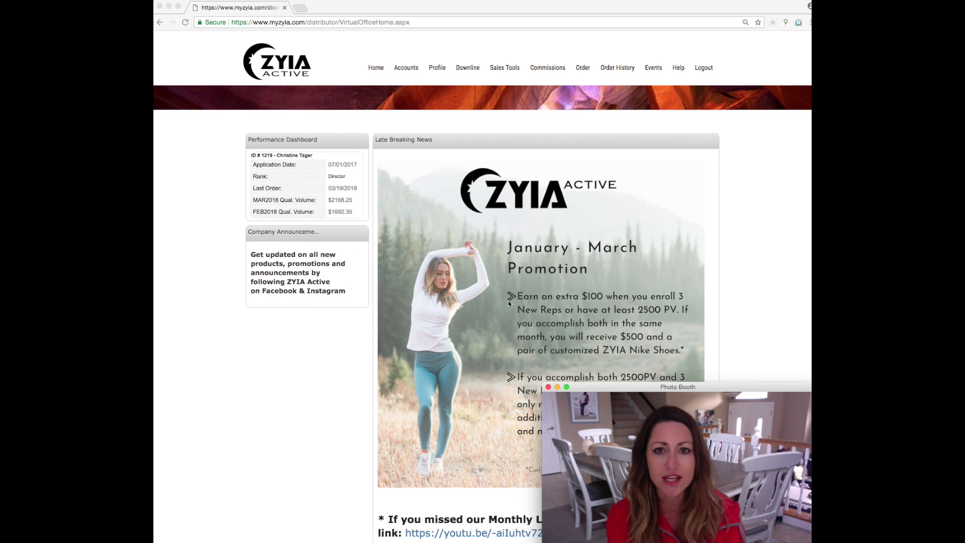
click(655, 68)
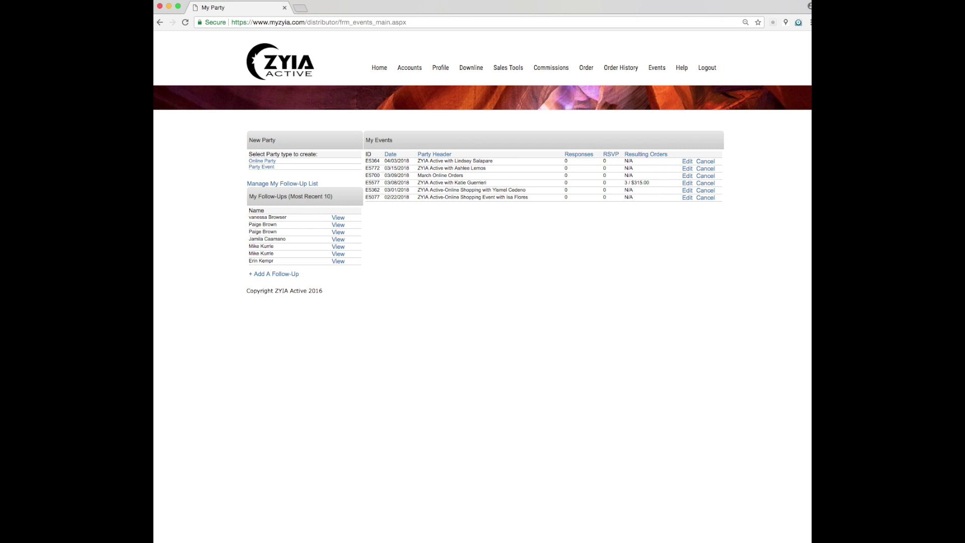
key(super+Tab)
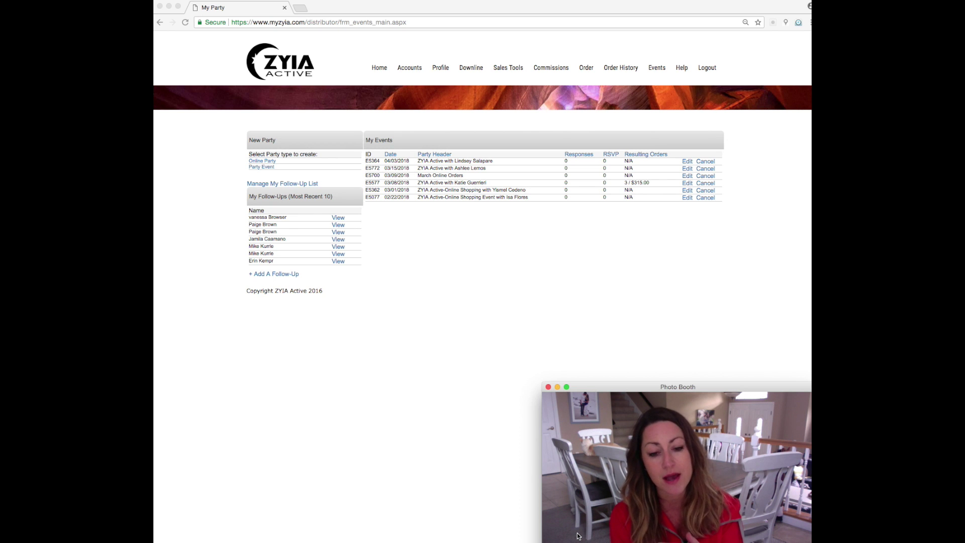
click(586, 68)
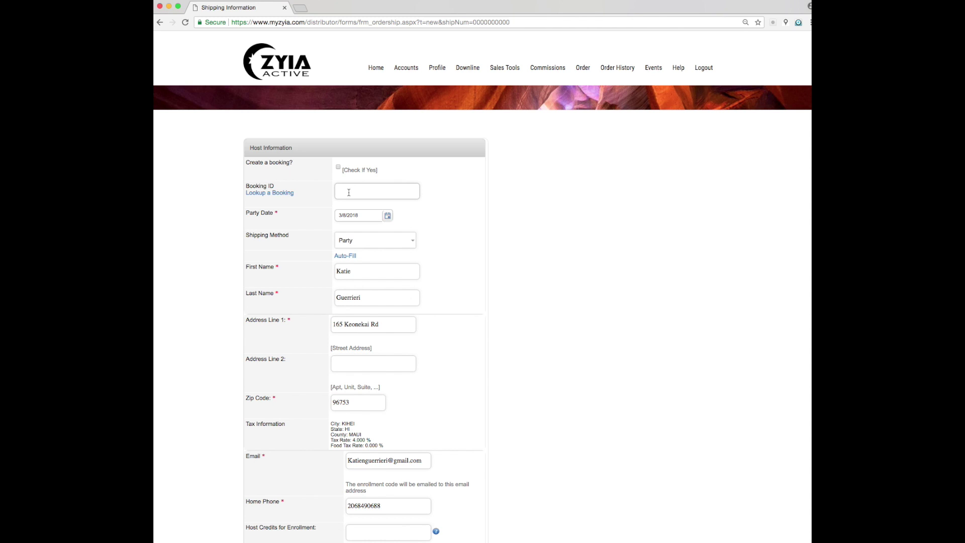
Step: Look up the host's available bookings, showing two that expire 03/31/2018
click(273, 194)
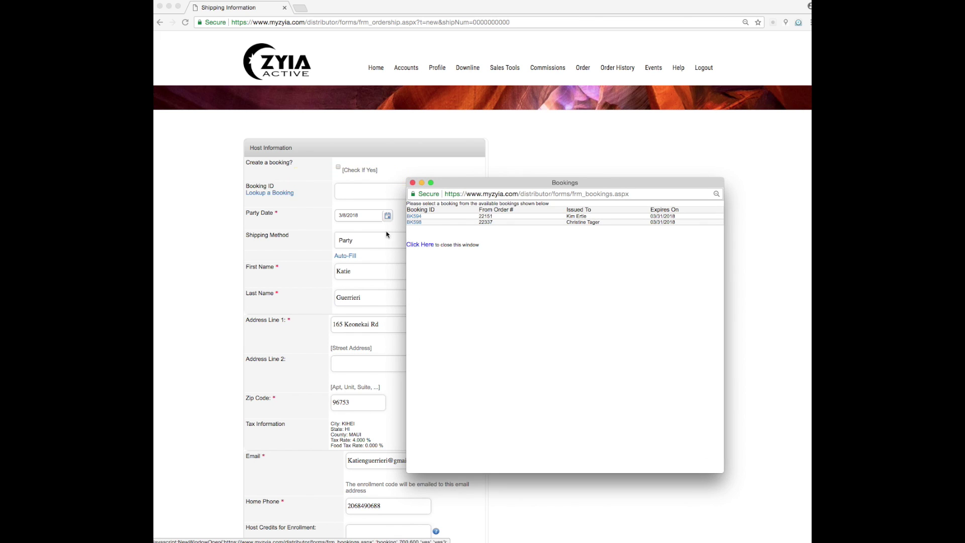
Step: Attach the second listed booking to the host's order and save to reach Order Item Entry
click(415, 222)
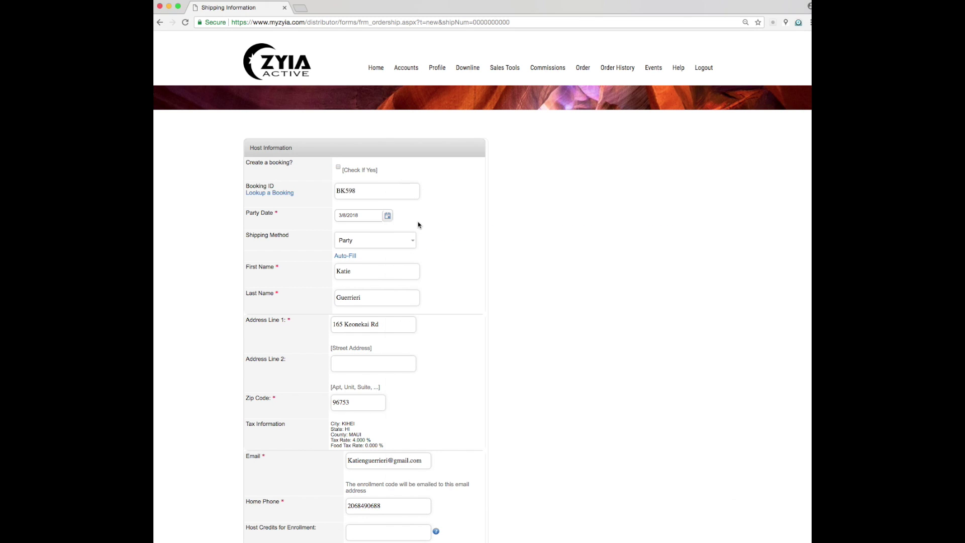
key(super+Tab)
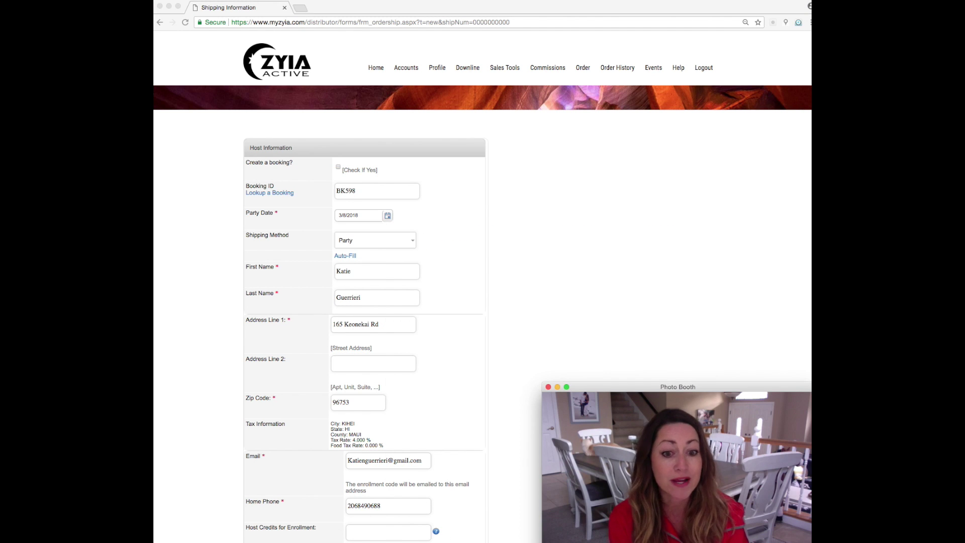
click(545, 278)
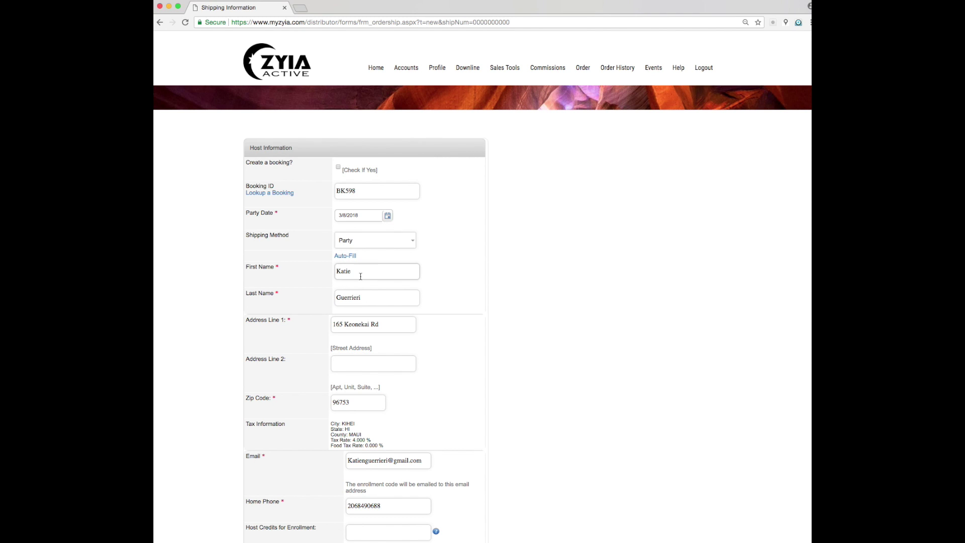
scroll(407, 428, down, 2)
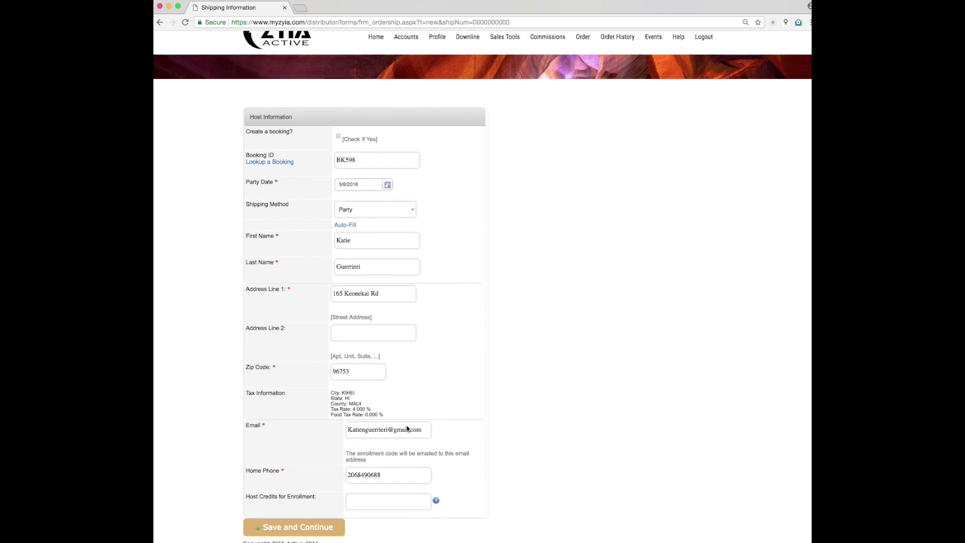
click(279, 526)
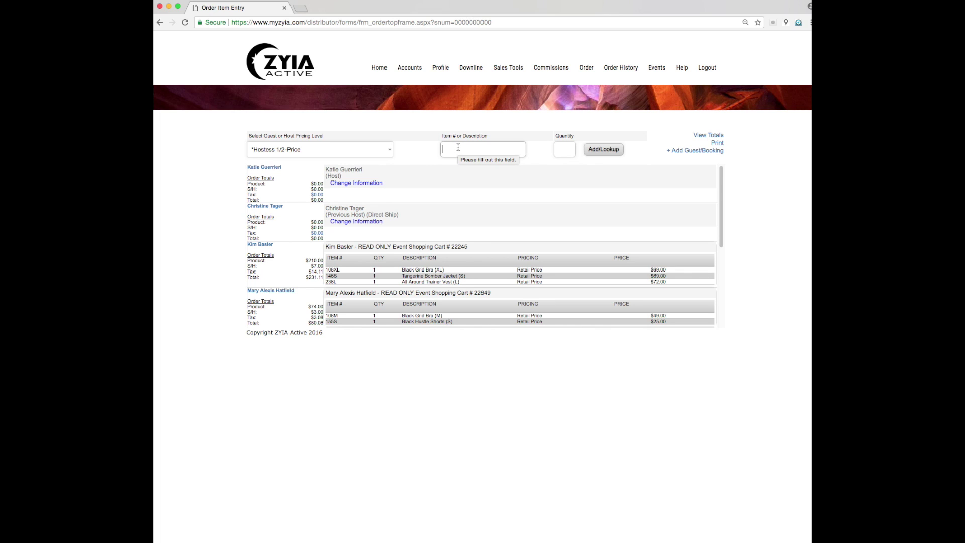
Step: Add Royal Shine item 283 in size M to the order at Hostess 1/2-Price
text(Royal)
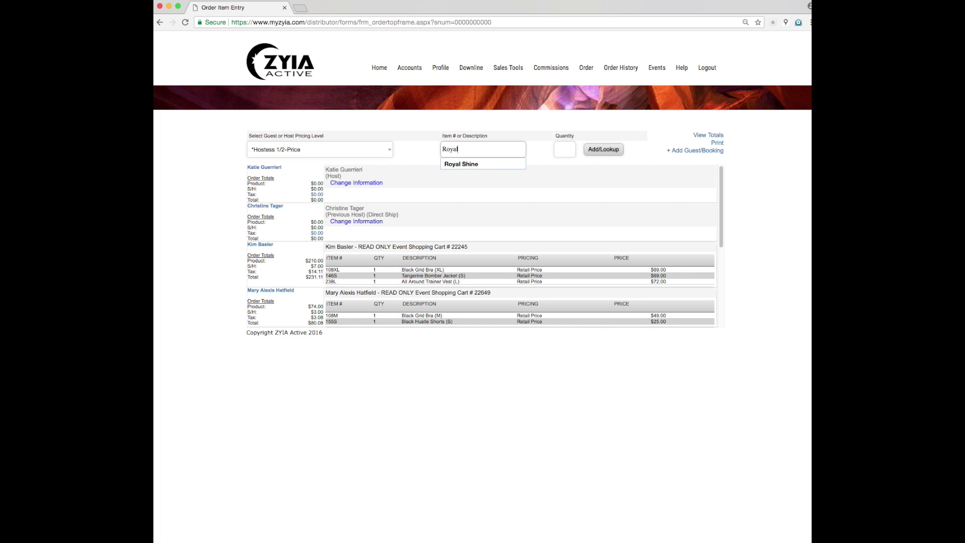
key(Down)
key(Return)
click(603, 150)
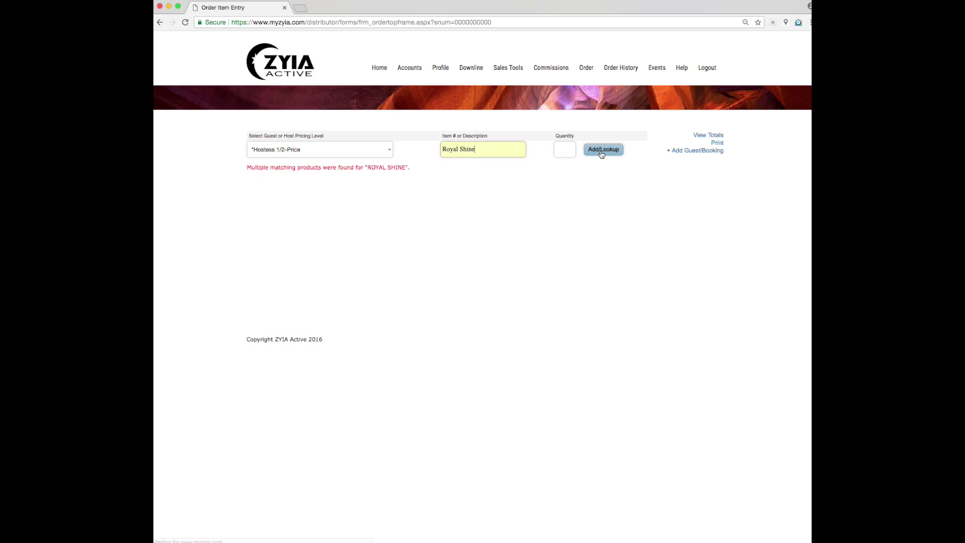
click(490, 221)
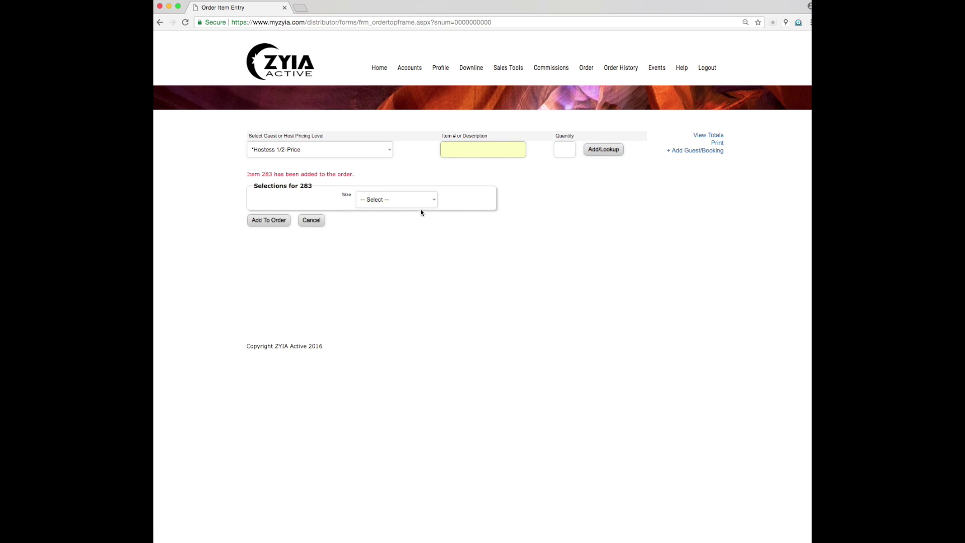
click(413, 200)
click(382, 232)
click(286, 219)
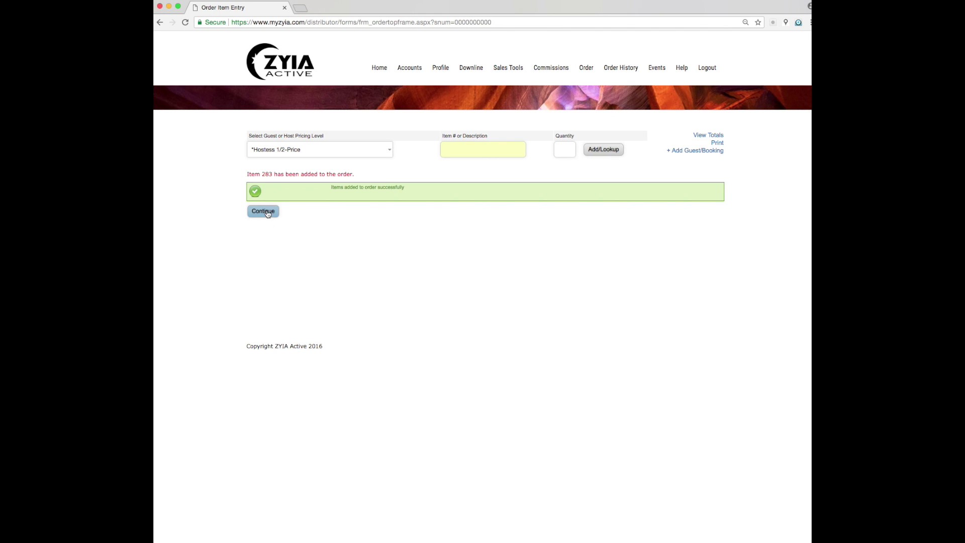
click(470, 155)
Step: Add Tangerine item 146 in size M at Hostess 1/2-Price as well
text(Tangerine)
click(604, 150)
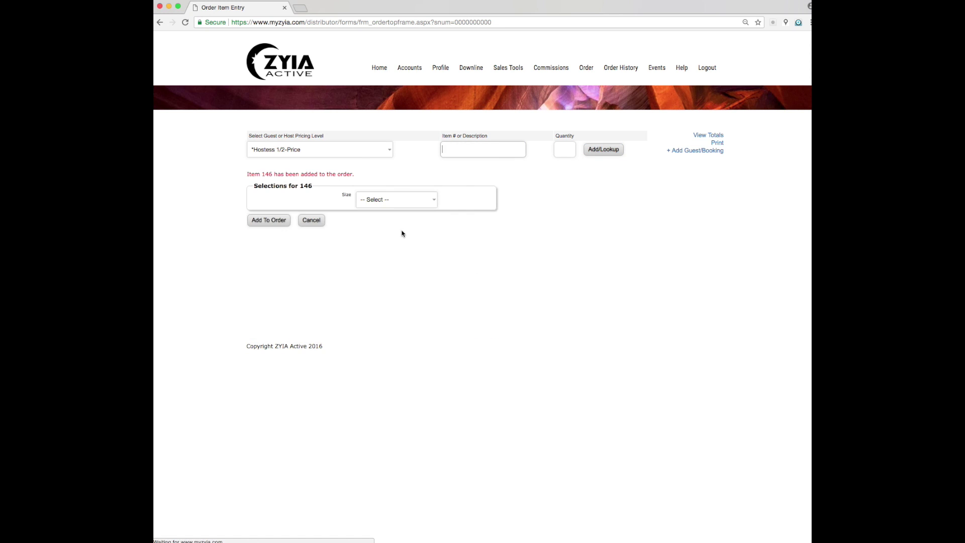
click(389, 199)
click(379, 222)
click(277, 221)
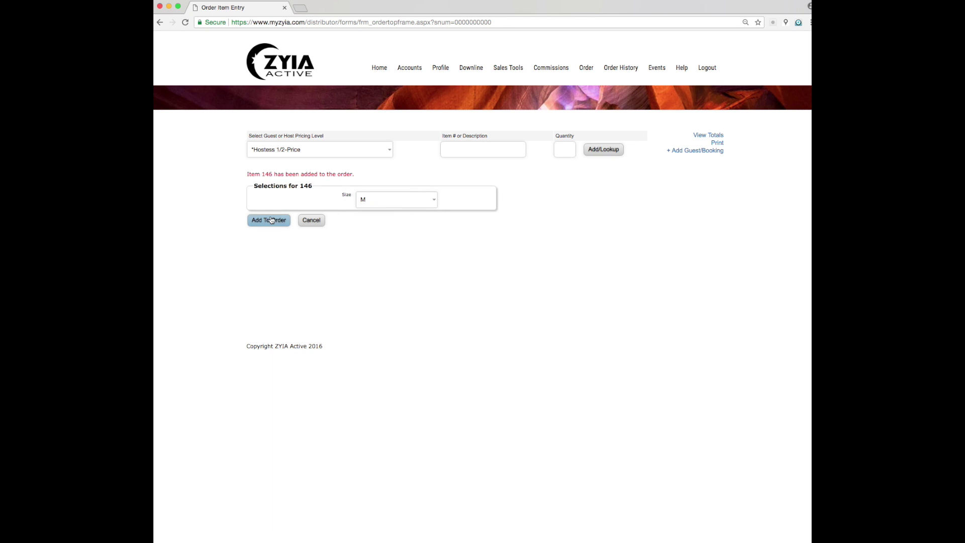
click(320, 148)
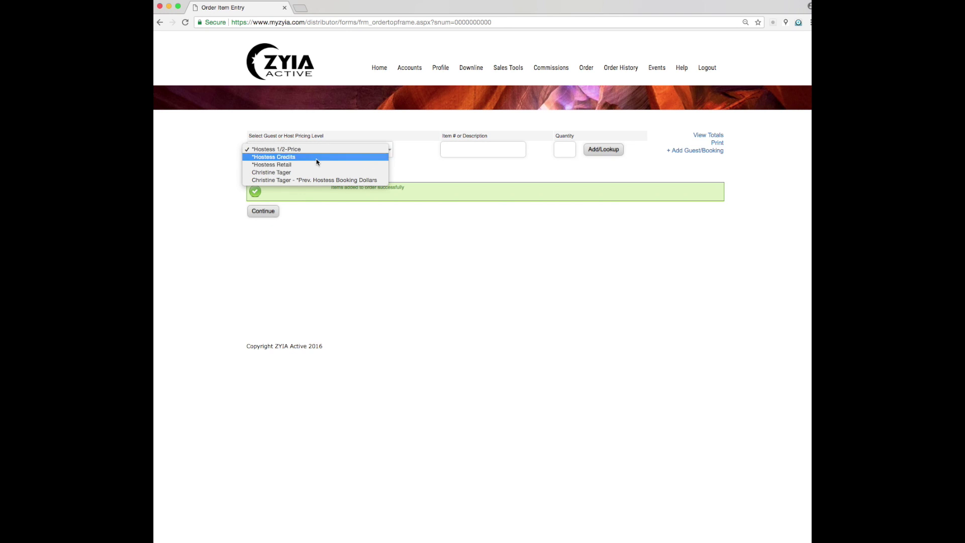
Step: Switch to Hostess Credits pricing and add White Bomber Bra item 107 in size M
click(315, 159)
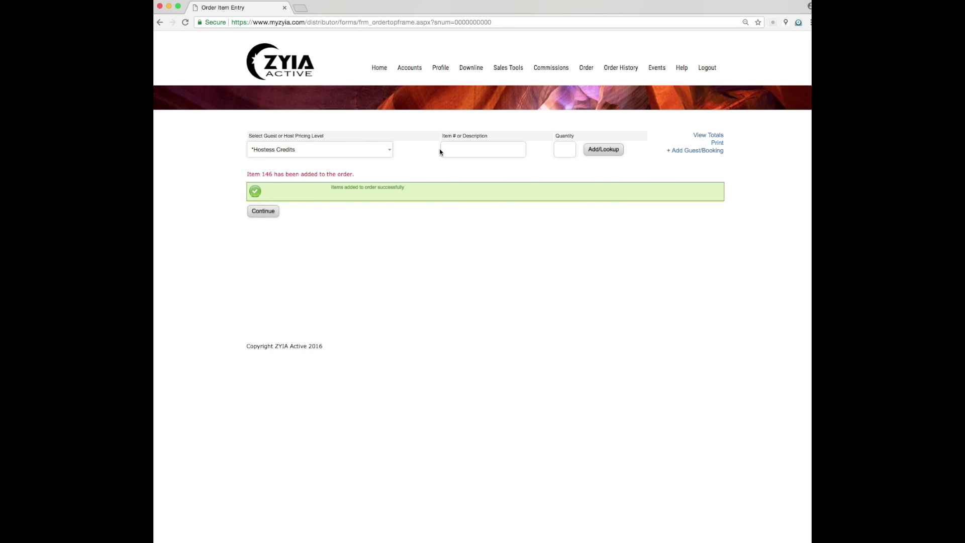
click(455, 149)
click(603, 150)
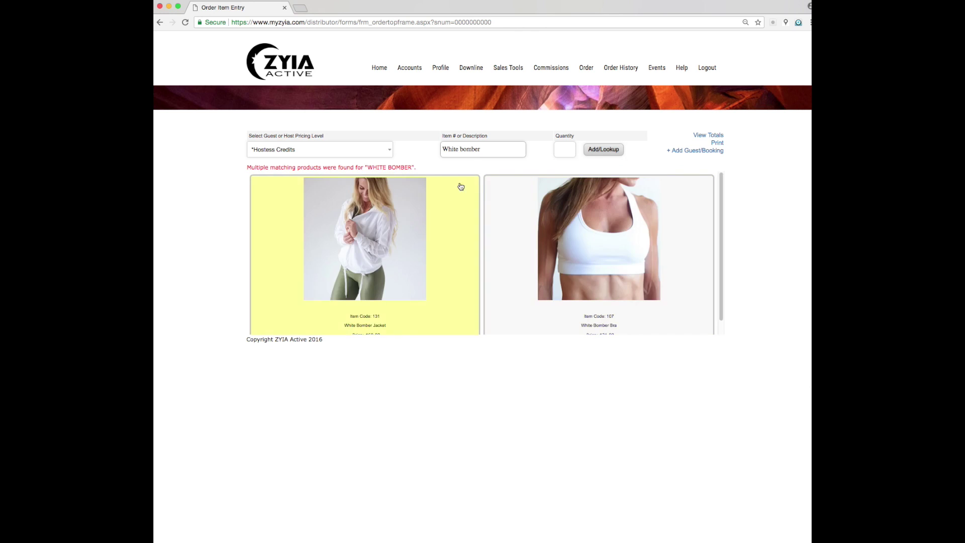
click(603, 249)
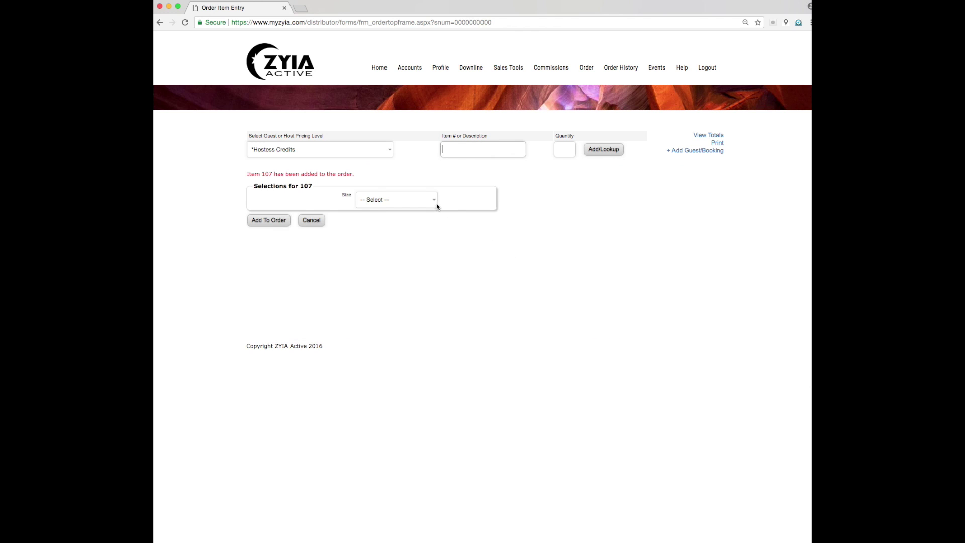
click(436, 204)
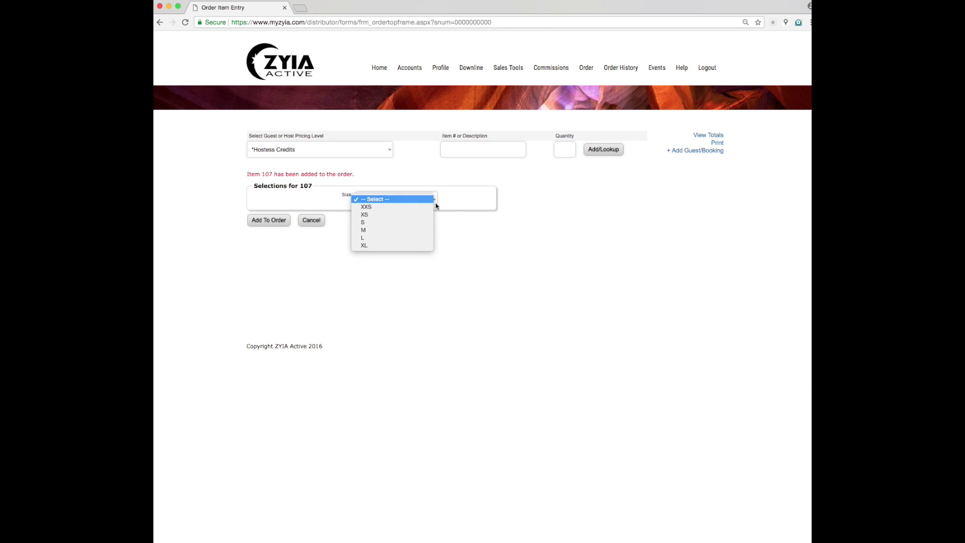
click(364, 229)
click(265, 222)
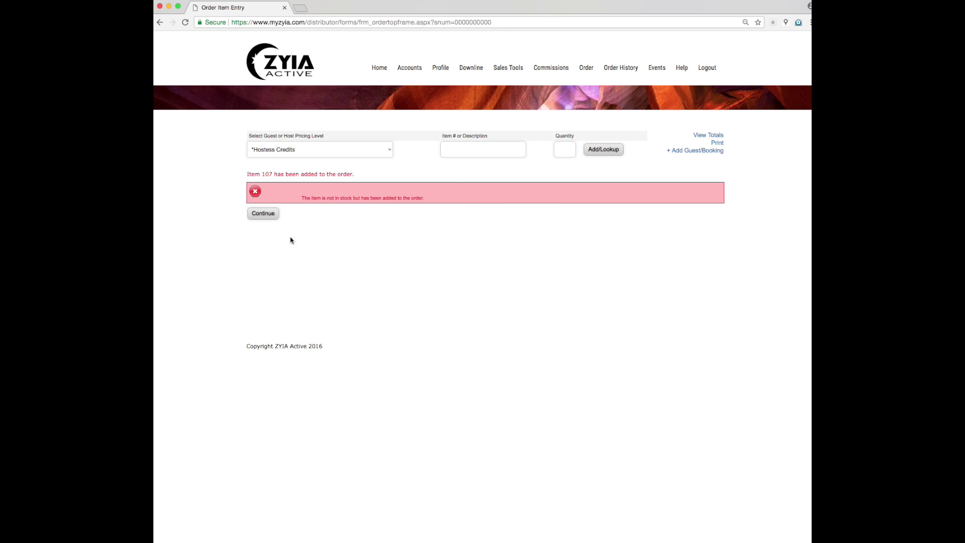
Step: Clear the out-of-stock notice so item 107M stays on the order at $31.00
click(257, 216)
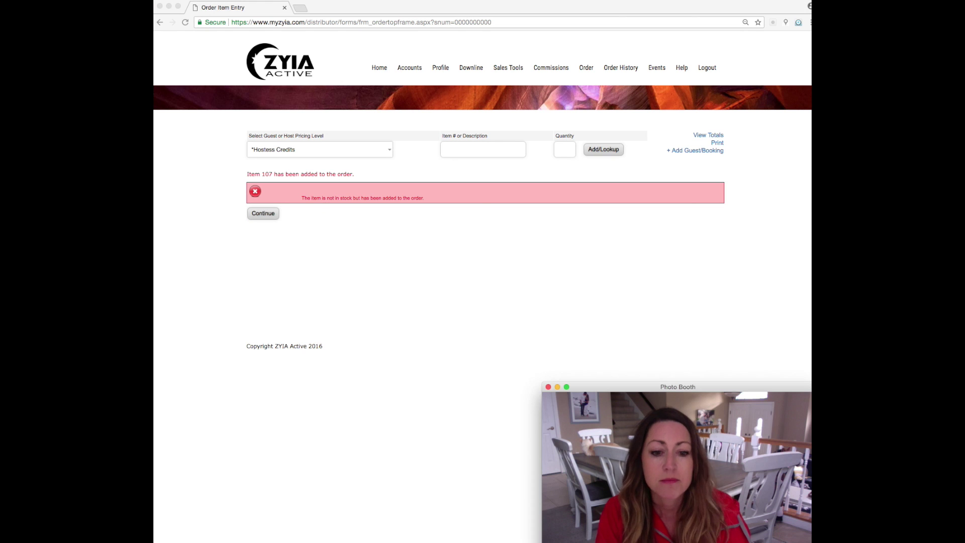
click(624, 541)
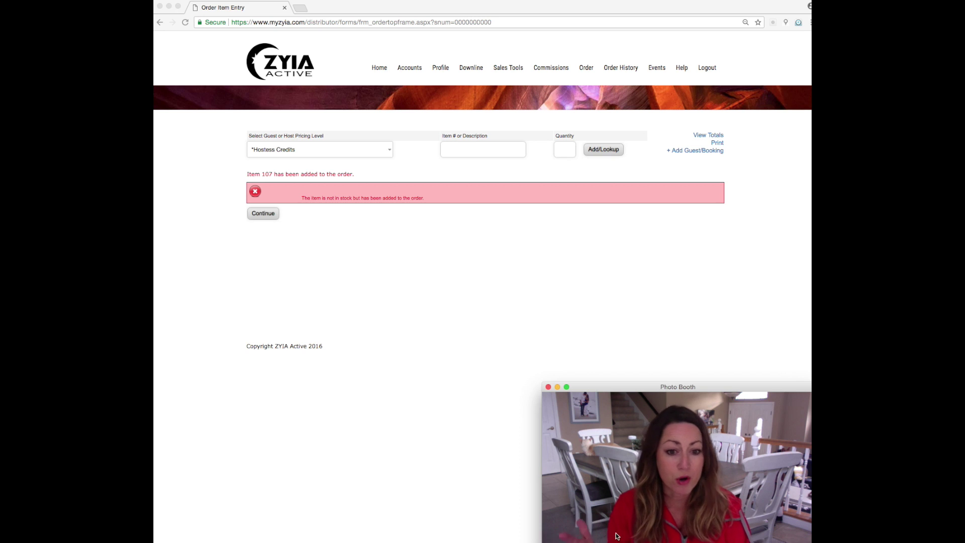
click(332, 255)
click(265, 215)
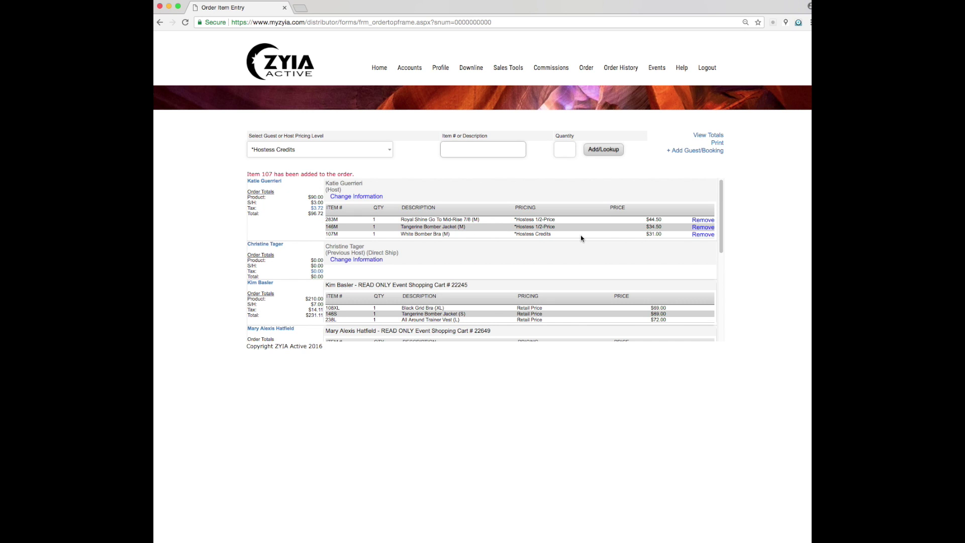
Step: Review the host's cart: three items, $3.00 shipping, $3.72 tax, $96.72 total
key(super+Tab)
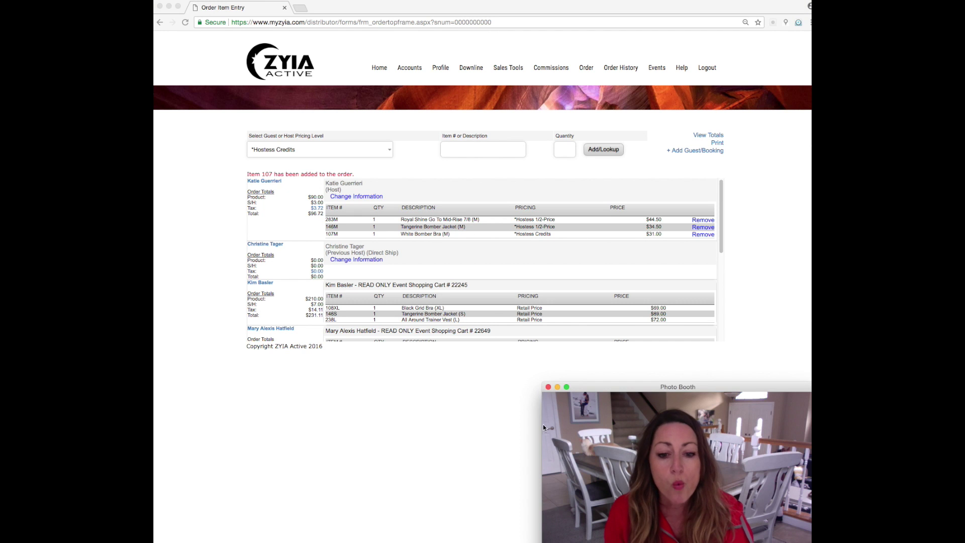
drag(538, 384, 215, 210)
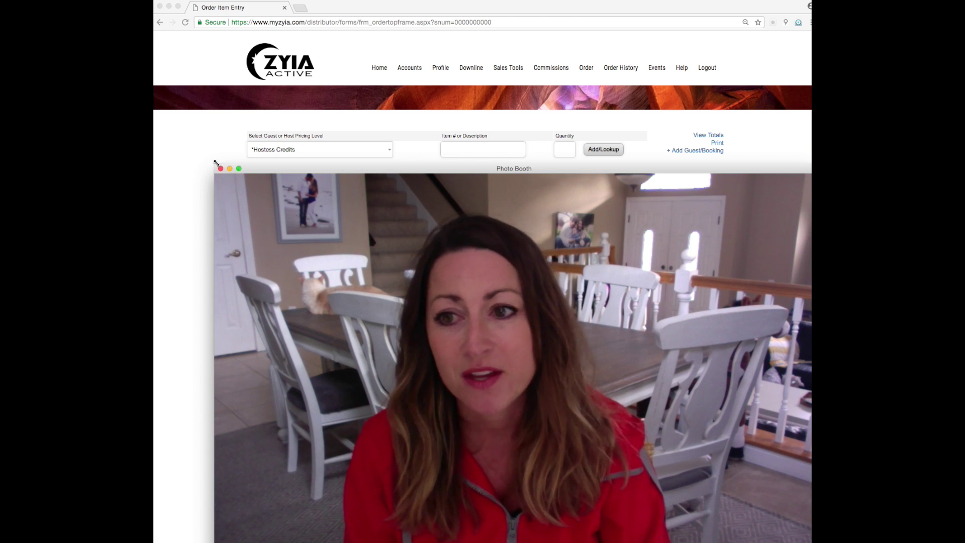
drag(215, 165, 578, 418)
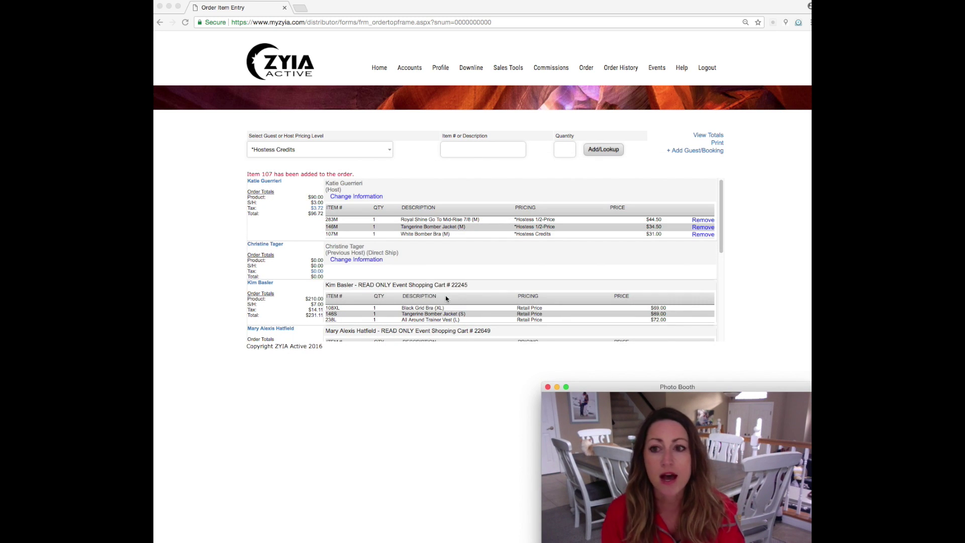
click(390, 153)
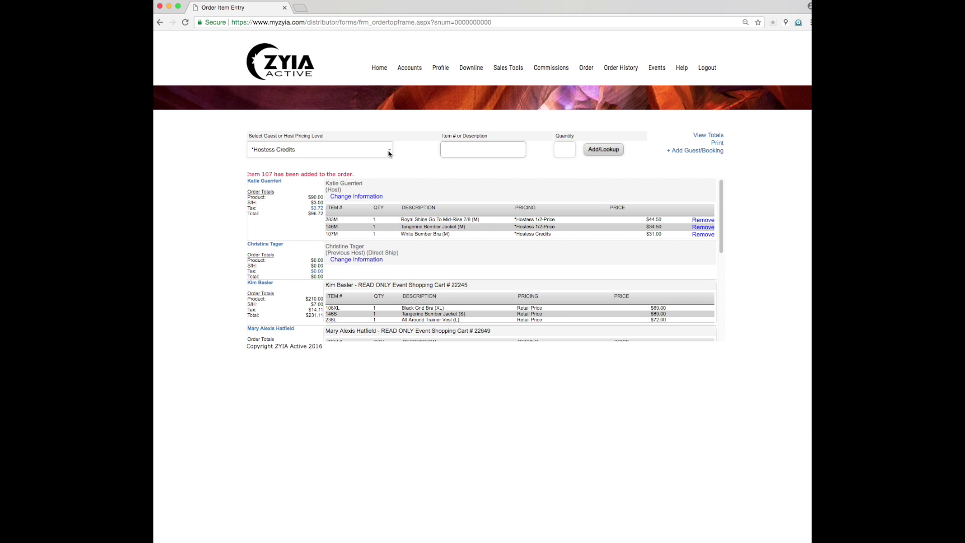
Step: Add ZYIA Training Gloves item 177 in size XS-S at Prev. Hostess Booking Dollars pricing
click(390, 153)
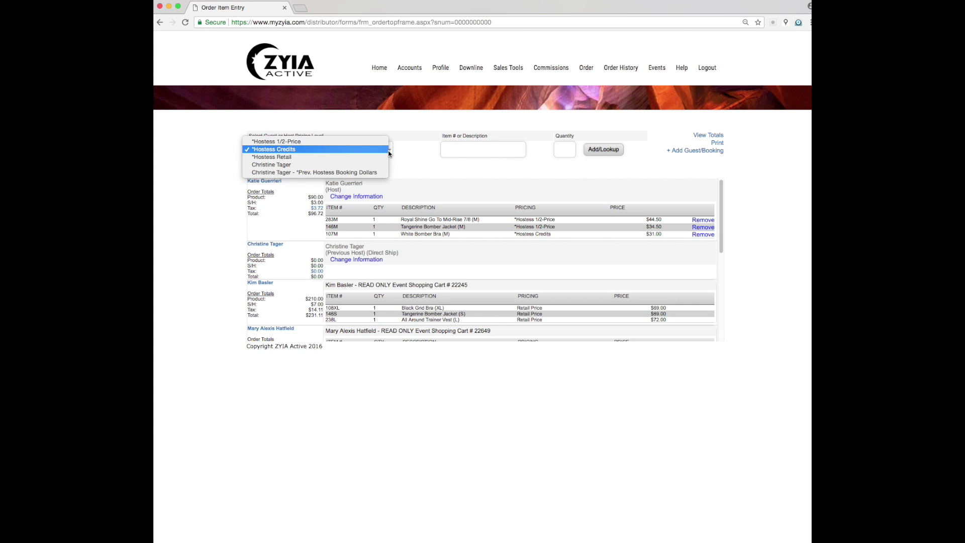
click(273, 173)
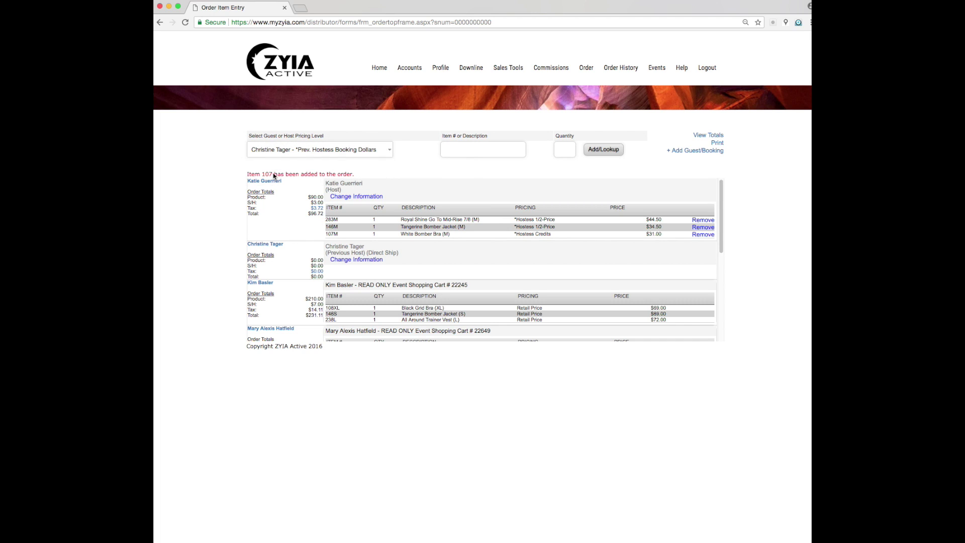
click(472, 149)
text(gloves)
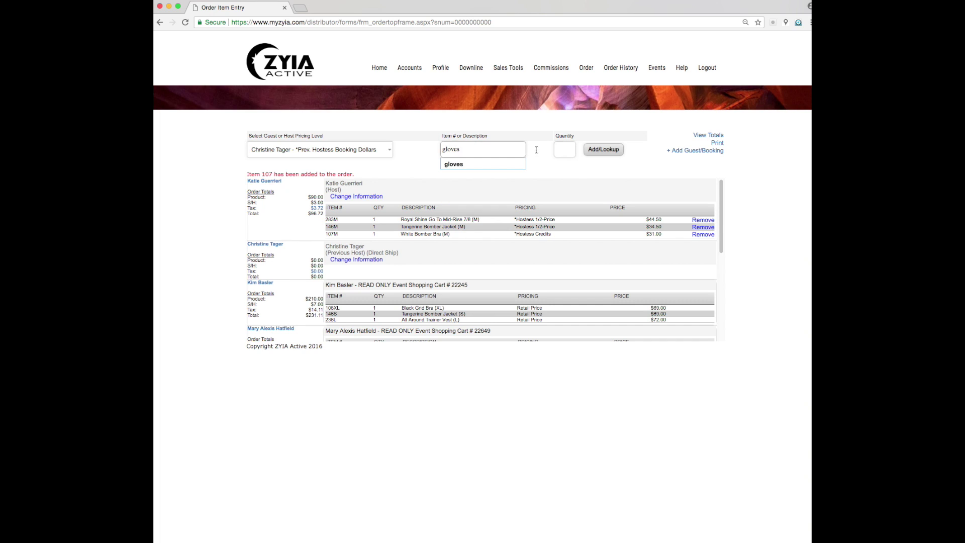
click(471, 165)
click(603, 151)
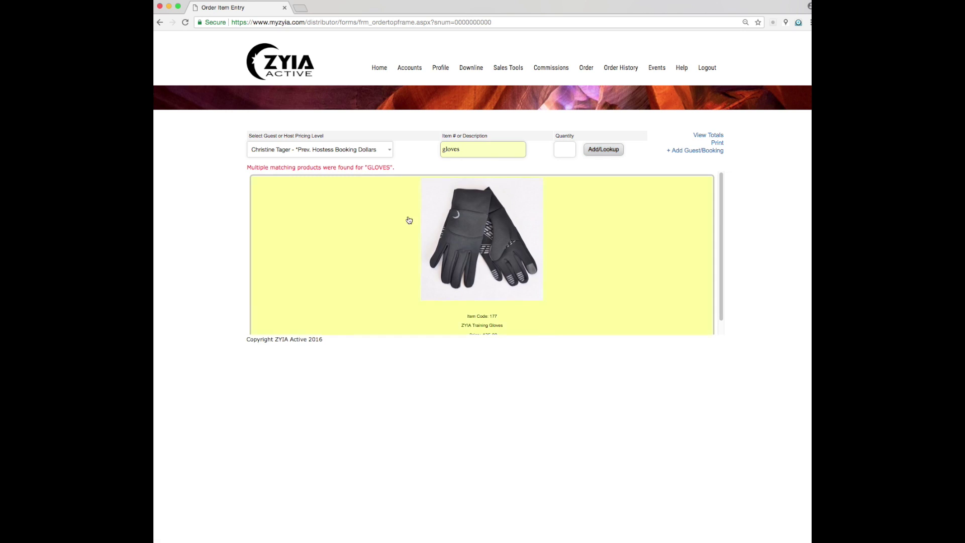
click(470, 239)
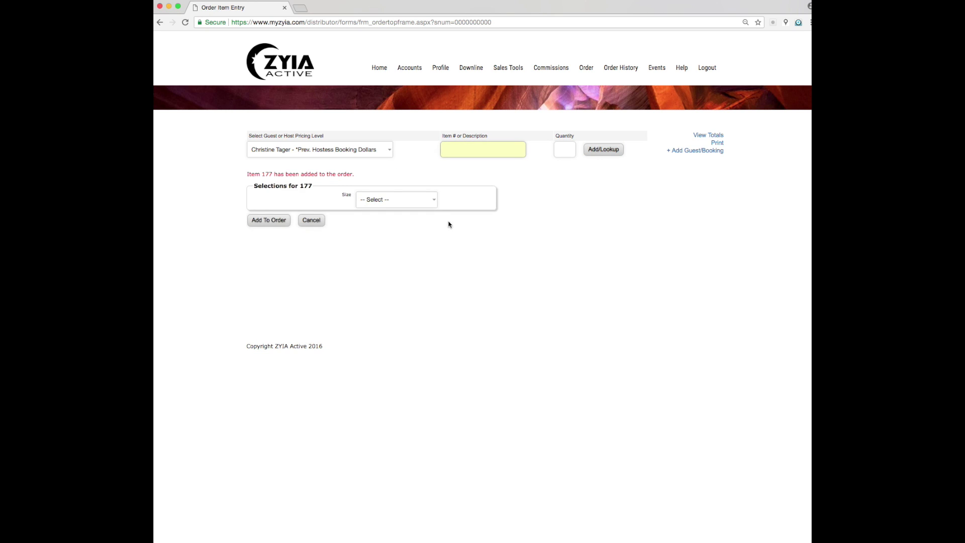
click(432, 203)
click(423, 209)
click(270, 221)
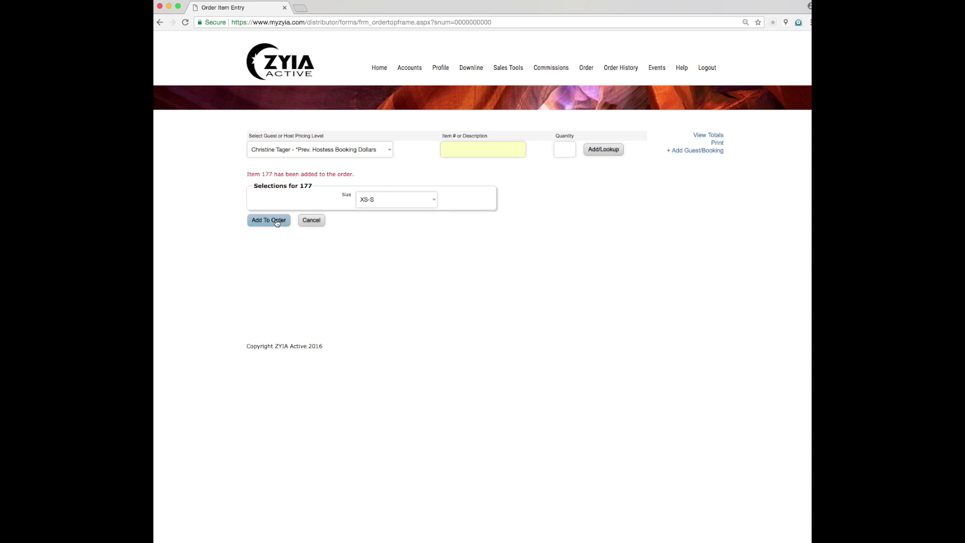
click(265, 212)
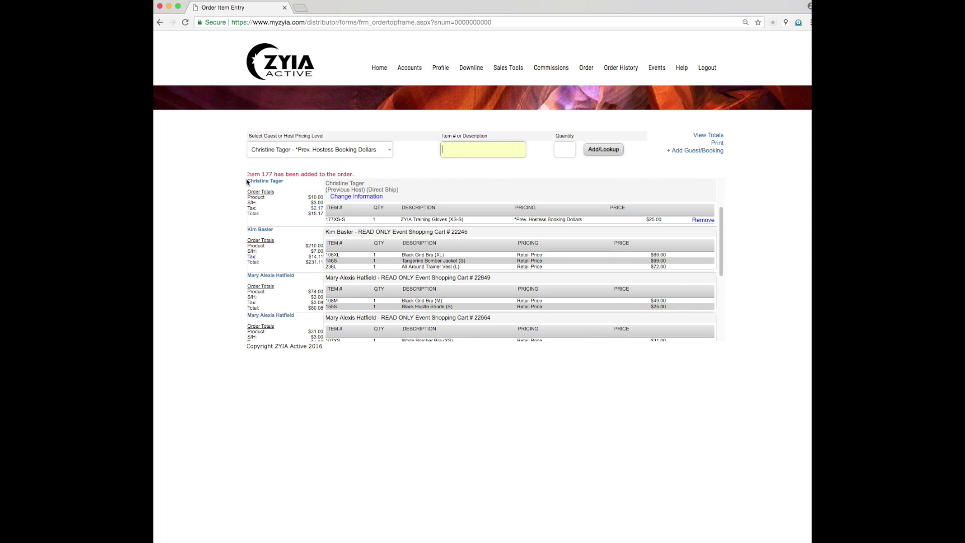
Step: Scroll to the Order Summary and highlight the $11.00 Hostess Credits Overage
drag(306, 196, 325, 194)
click(306, 227)
scroll(462, 285, down, 3)
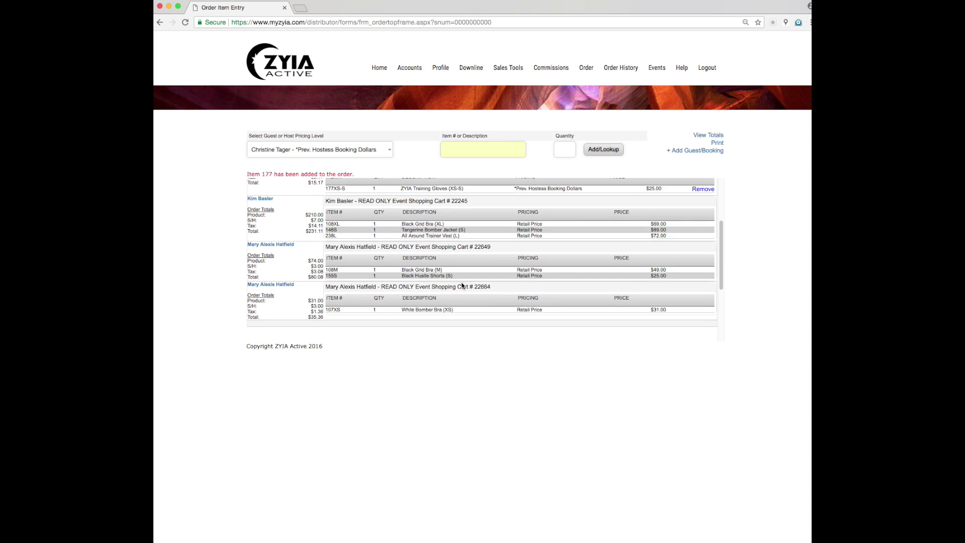
scroll(462, 284, down, 6)
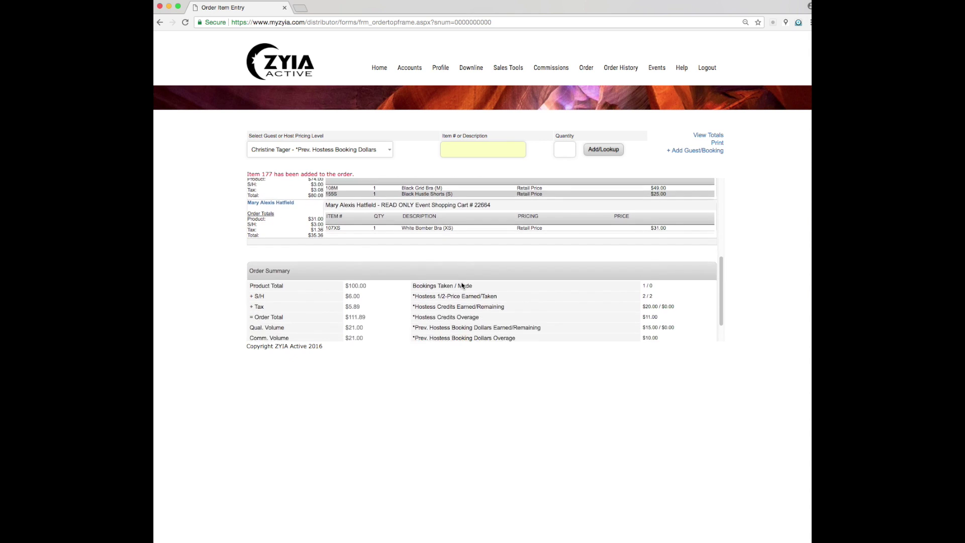
scroll(461, 283, down, 2)
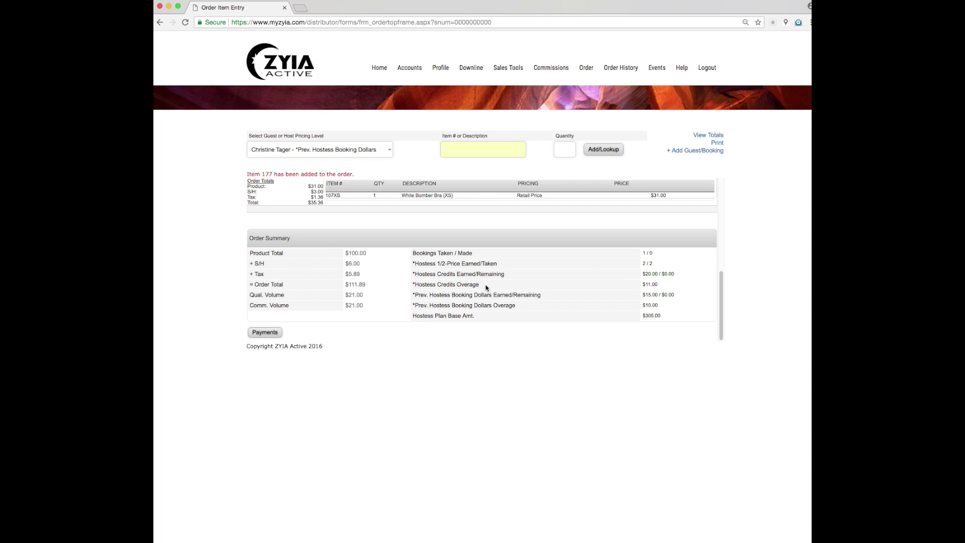
drag(413, 285, 659, 286)
Step: Proceed to payment for the $111.89 order, bringing up the confirmation prompt
key(super+Tab)
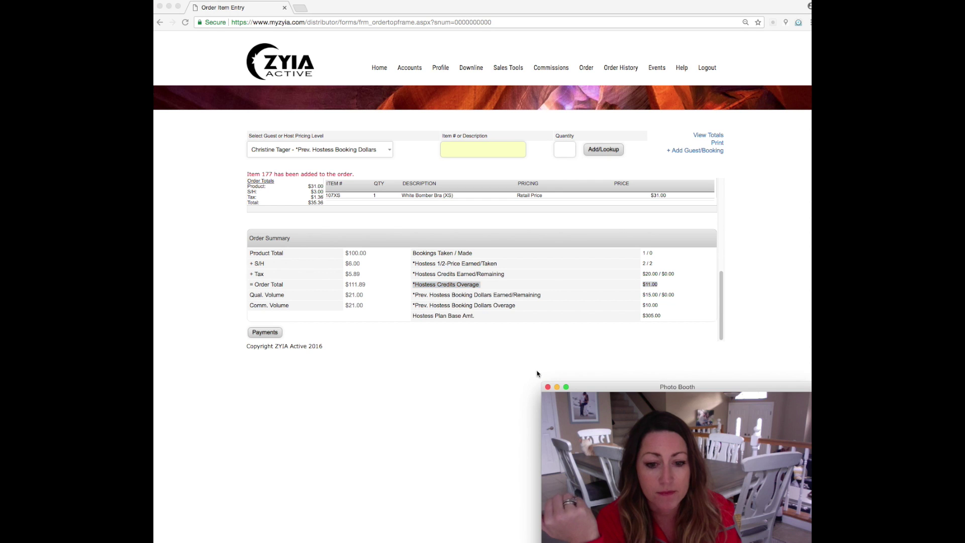
drag(539, 383, 416, 251)
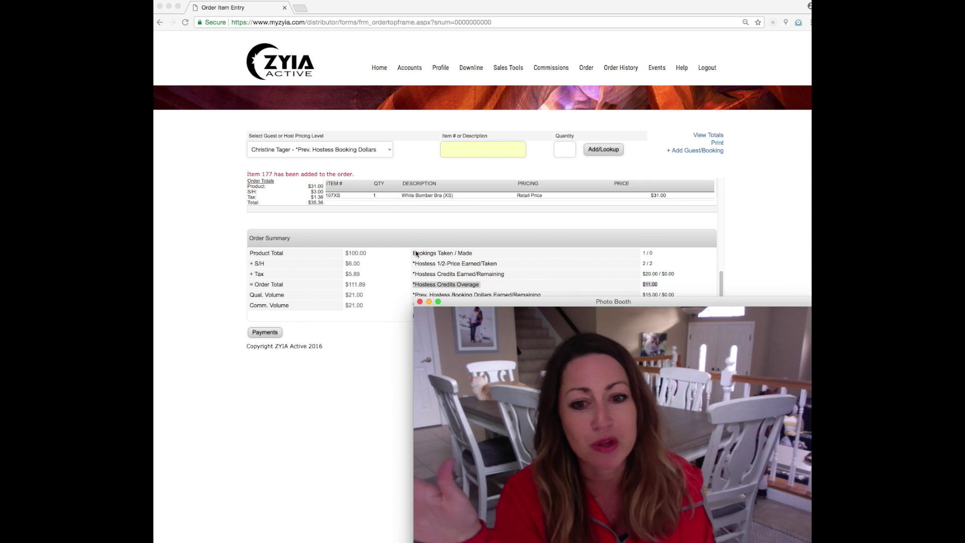
click(331, 343)
click(268, 335)
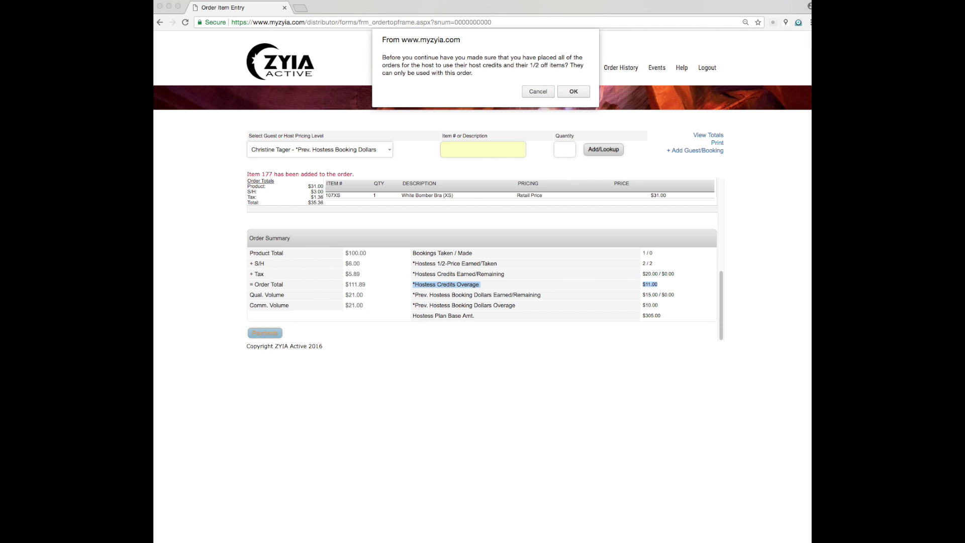
Step: Select text on the prompt about placing all host-credit and half-price orders
drag(414, 303, 322, 234)
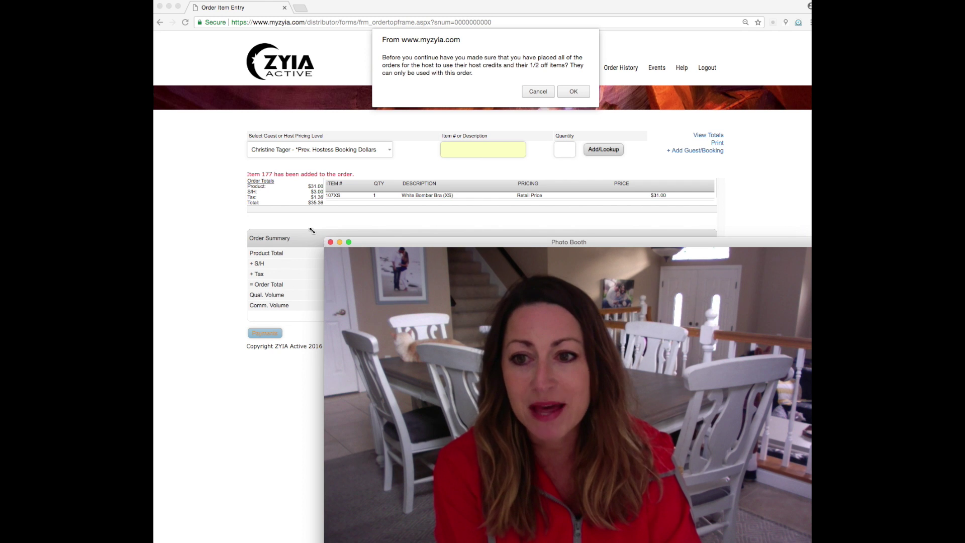
drag(312, 230, 159, 127)
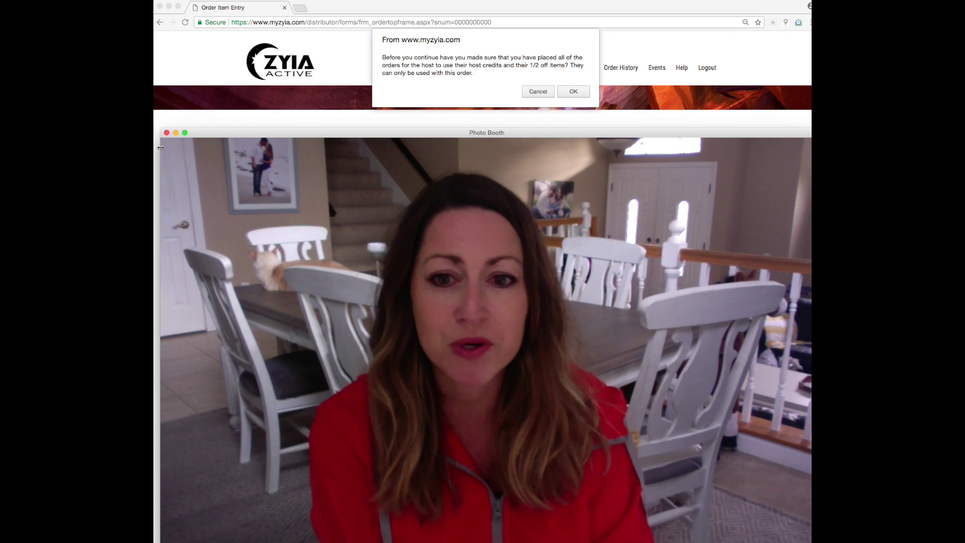